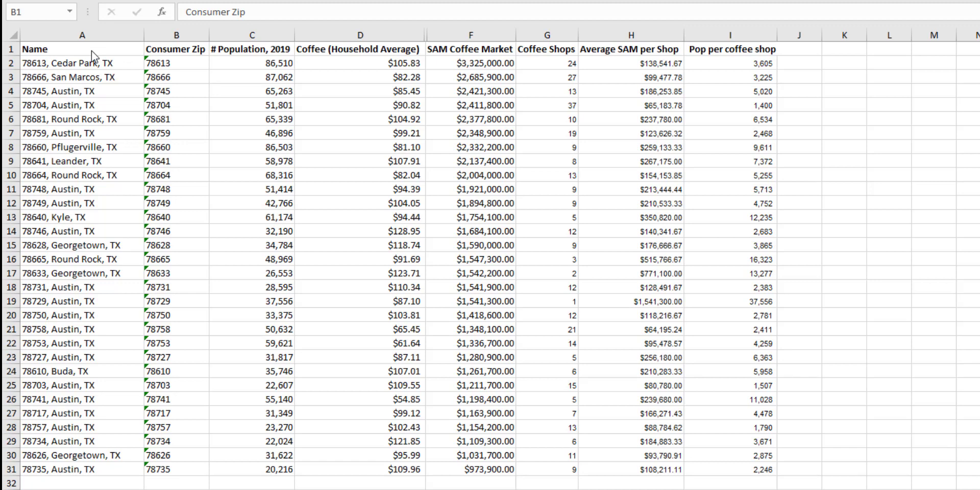
Review the zip code table column by column, from name, zip, population and household coffee spending to SAM market, coffee shops and per-shop figures.
left_click_drag(84, 61, 83, 475)
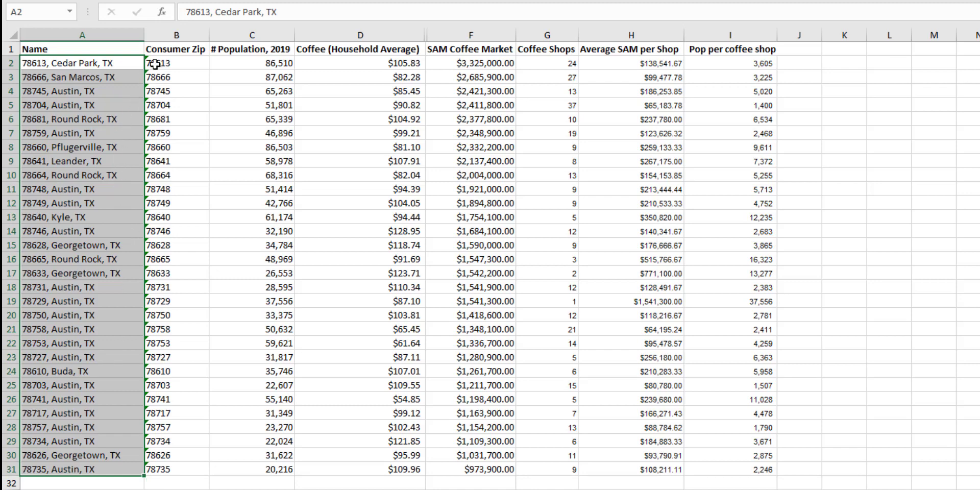
left_click_drag(155, 64, 178, 469)
left_click(254, 36)
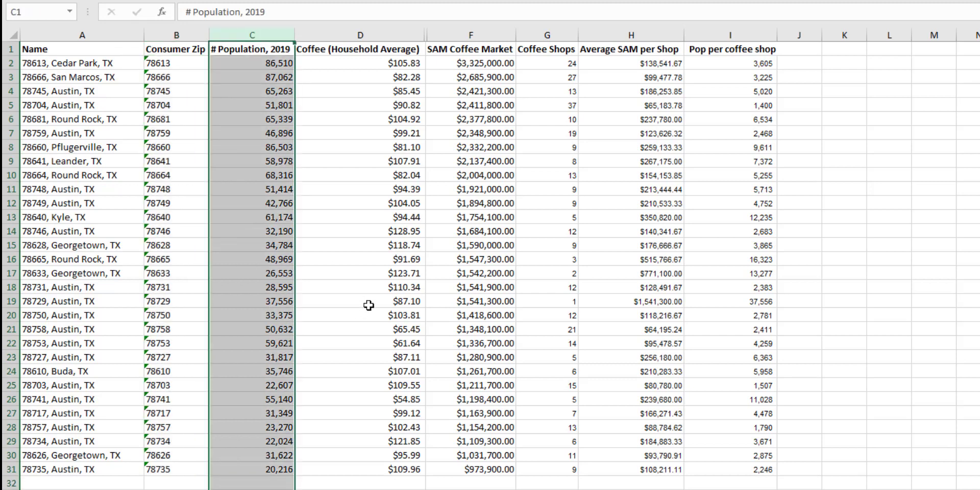
left_click(365, 35)
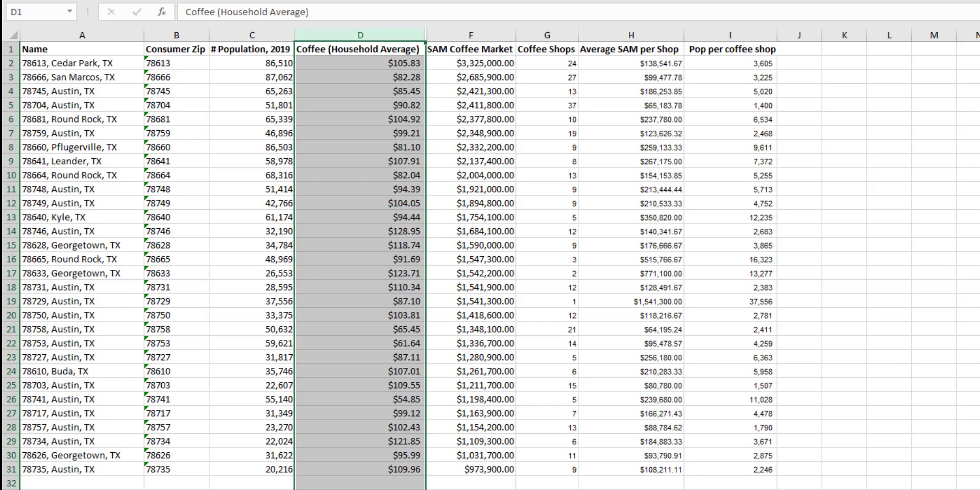
left_click(480, 37)
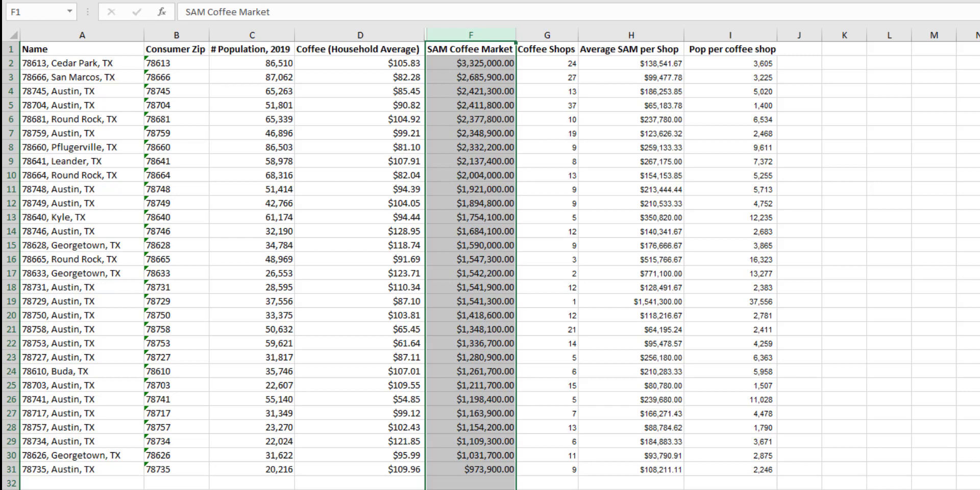
left_click(558, 32)
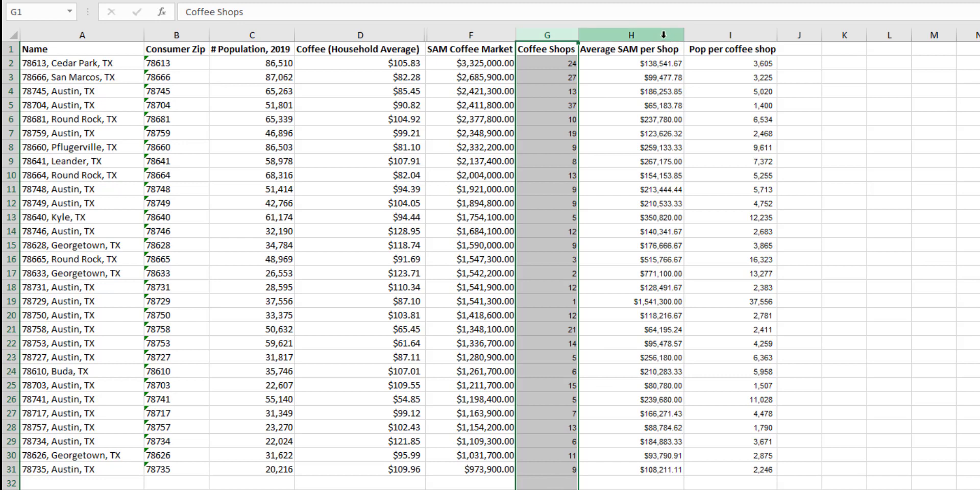
left_click(667, 36)
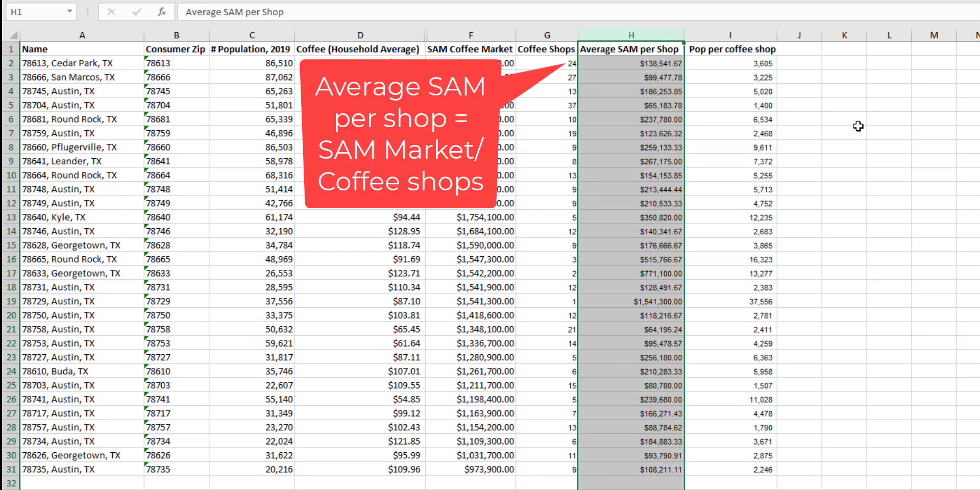
left_click(748, 34)
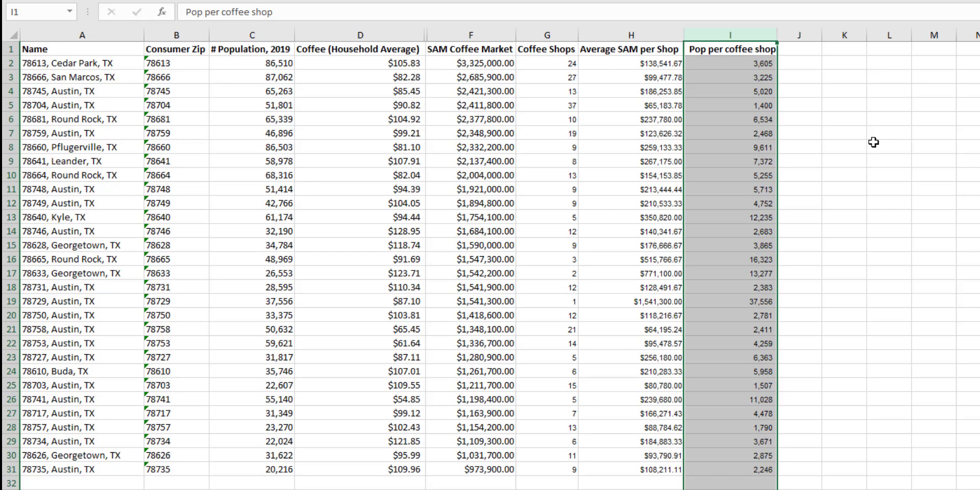
Examine the SAM coffee market, coffee shop count, average SAM per shop and population per shop for 78613, Cedar Park.
left_click(474, 35)
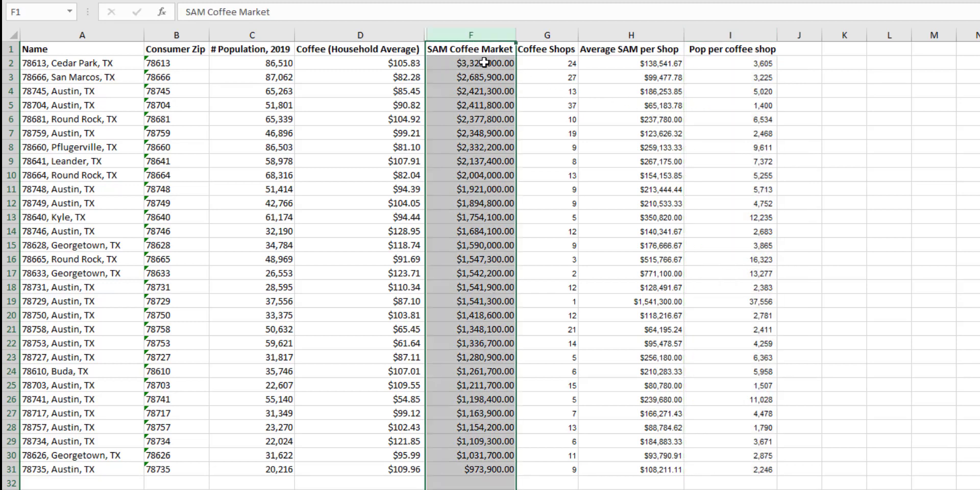
left_click(39, 63)
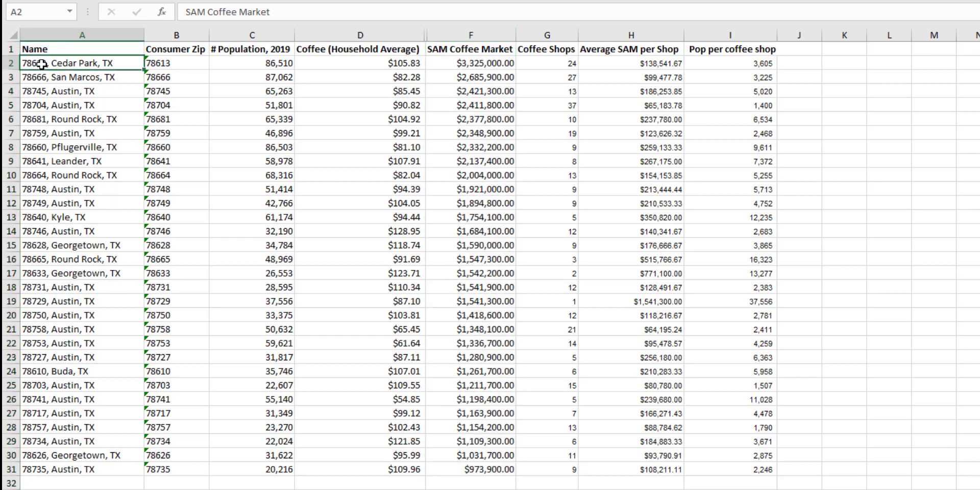
left_click(474, 62)
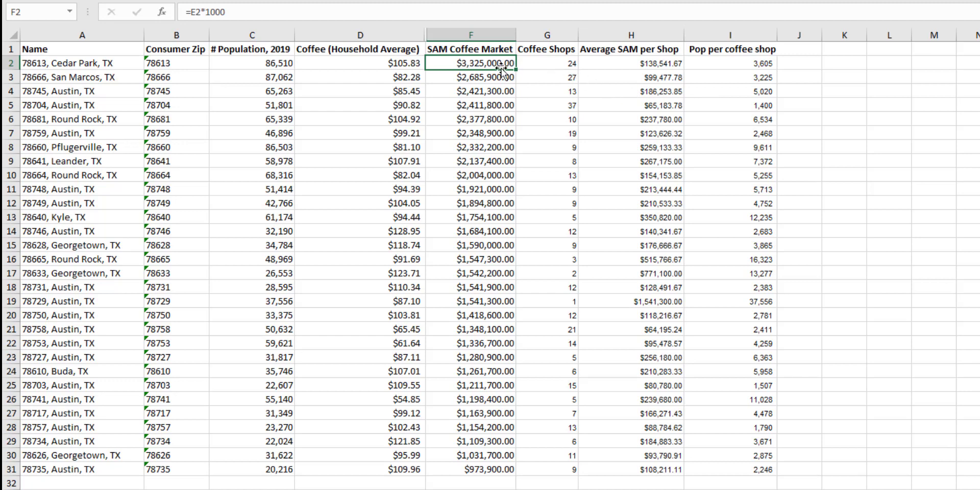
left_click(545, 65)
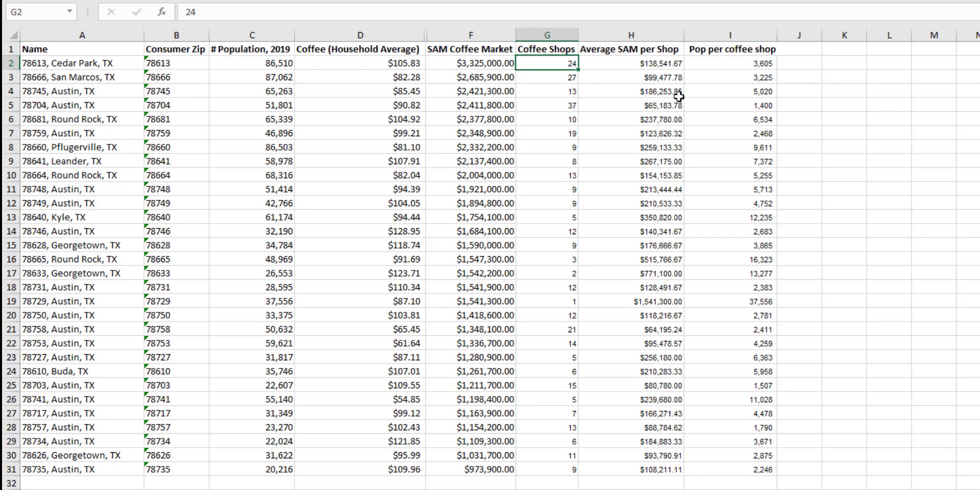
left_click(663, 67)
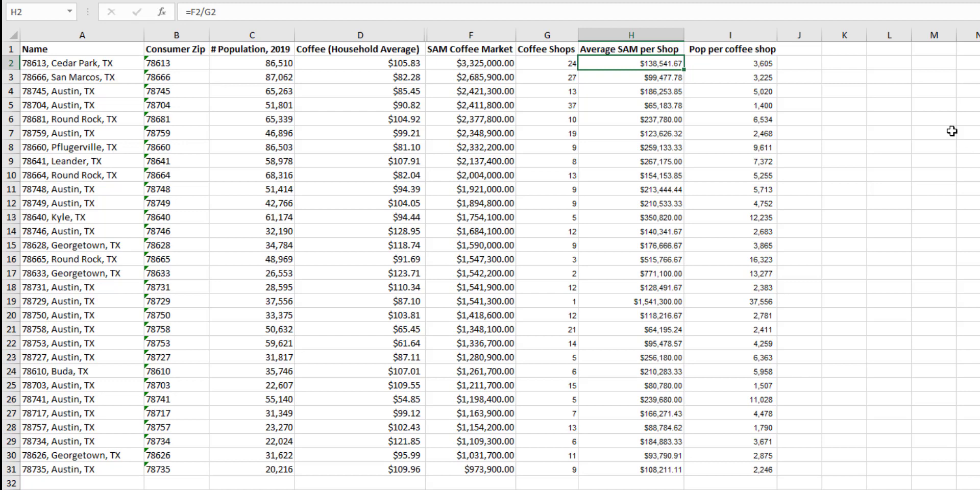
left_click(769, 65)
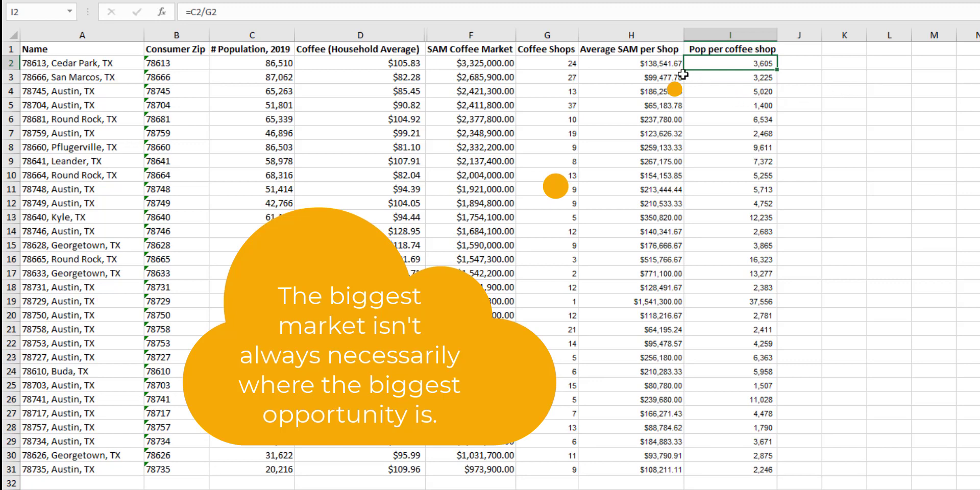
Compare the SAM coffee market and number of coffee shops between 78613, Cedar Park and 78666, San Marcos.
left_click(483, 67)
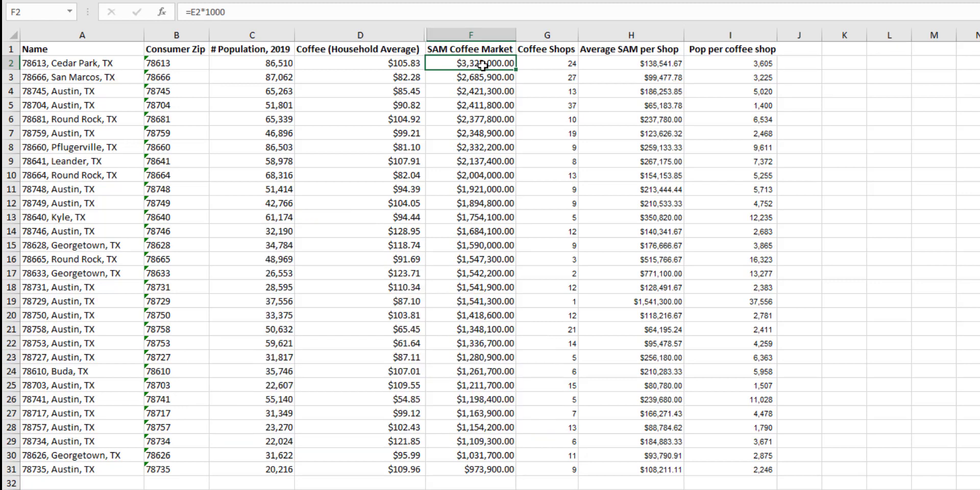
left_click(534, 67)
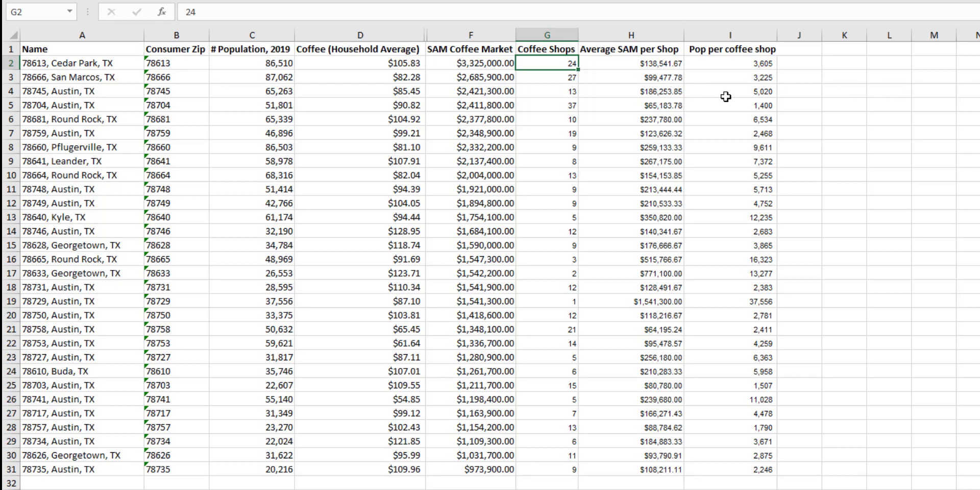
left_click(503, 76)
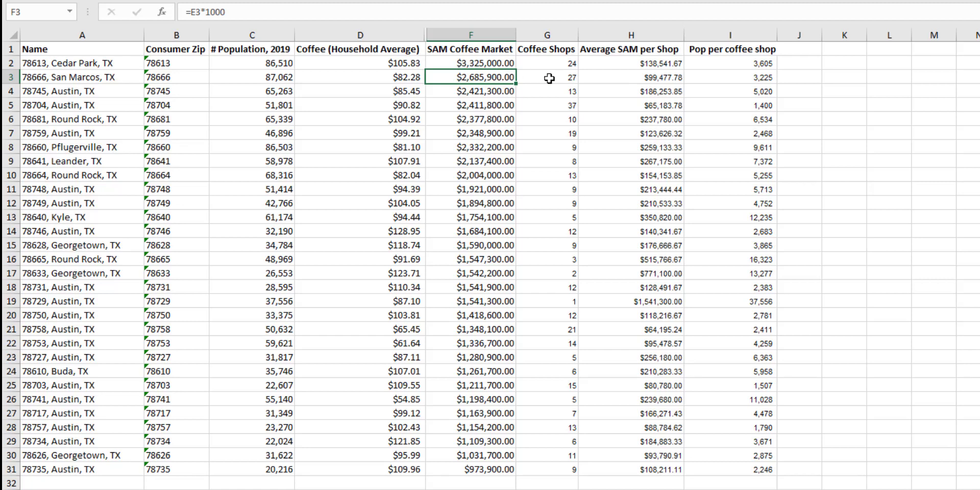
left_click(550, 78)
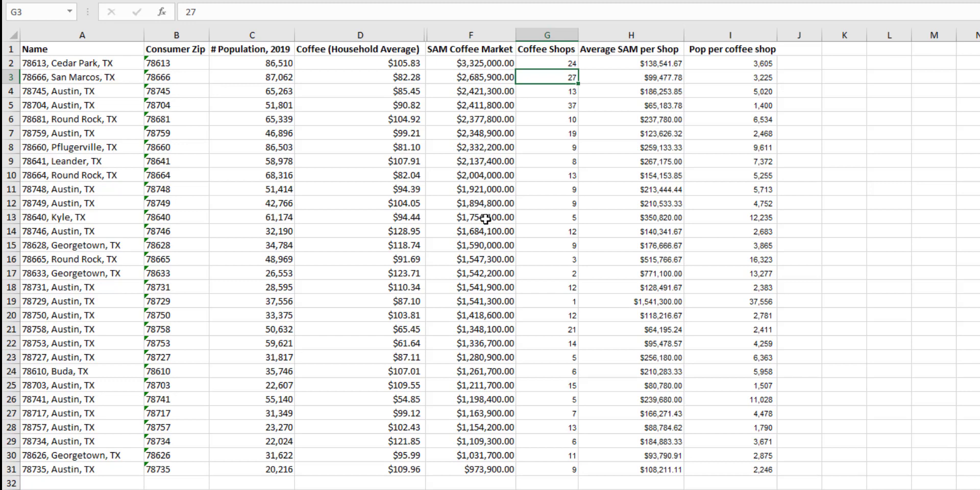
Examine the 78640, Kyle row, checking its coffee market, shop count, average SAM per shop and population per shop.
left_click(667, 223)
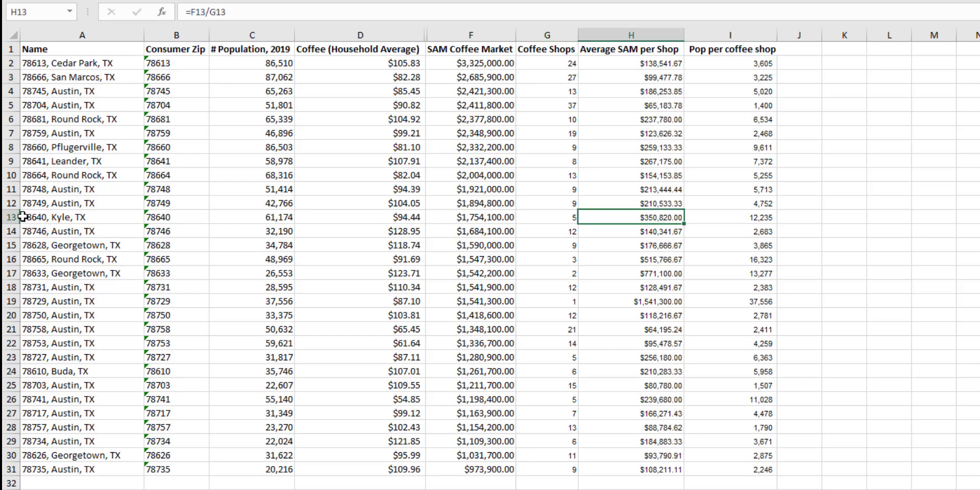
left_click_drag(51, 217, 669, 216)
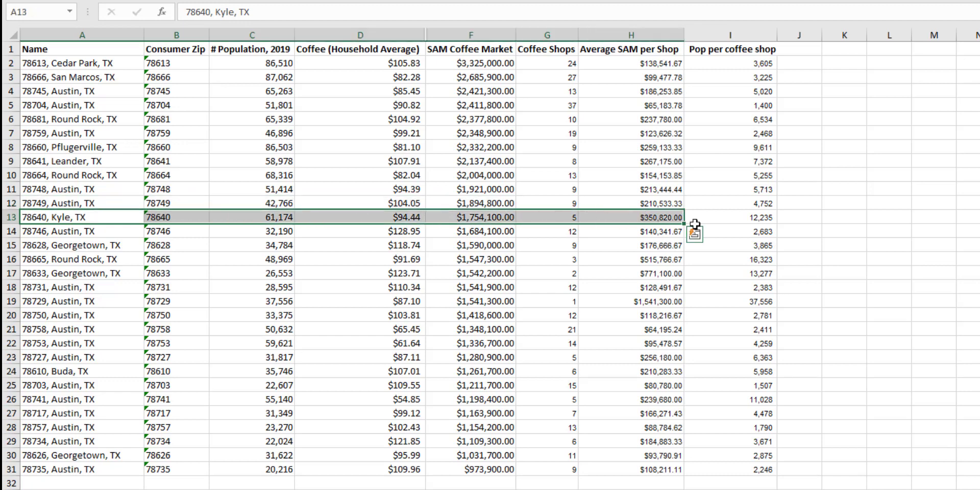
left_click(658, 217)
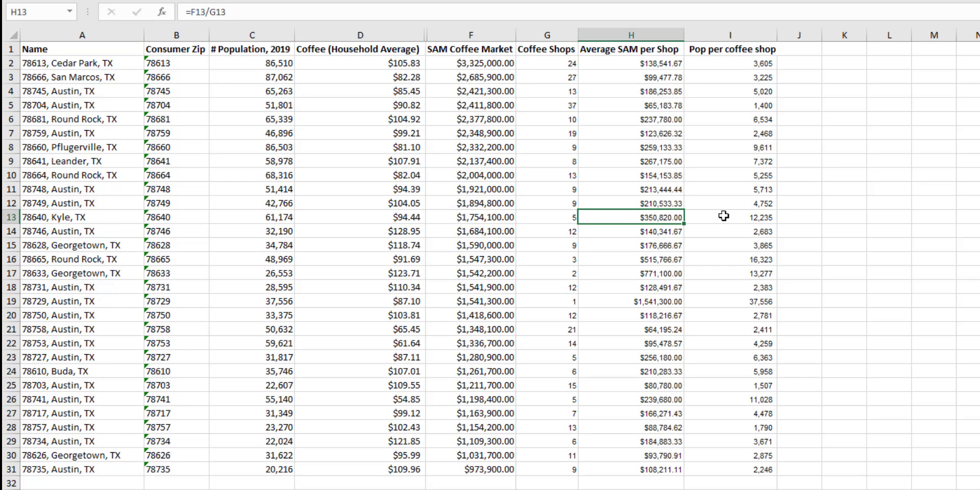
left_click(502, 217)
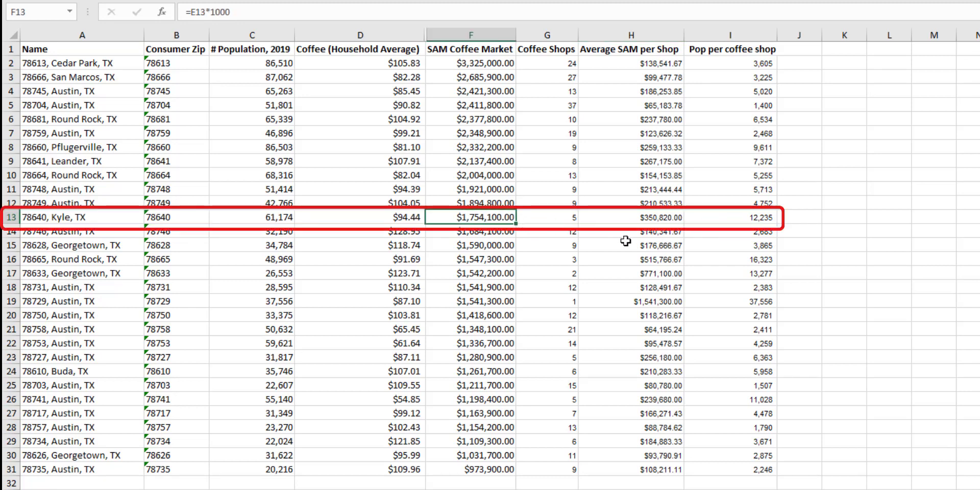
left_click(571, 217)
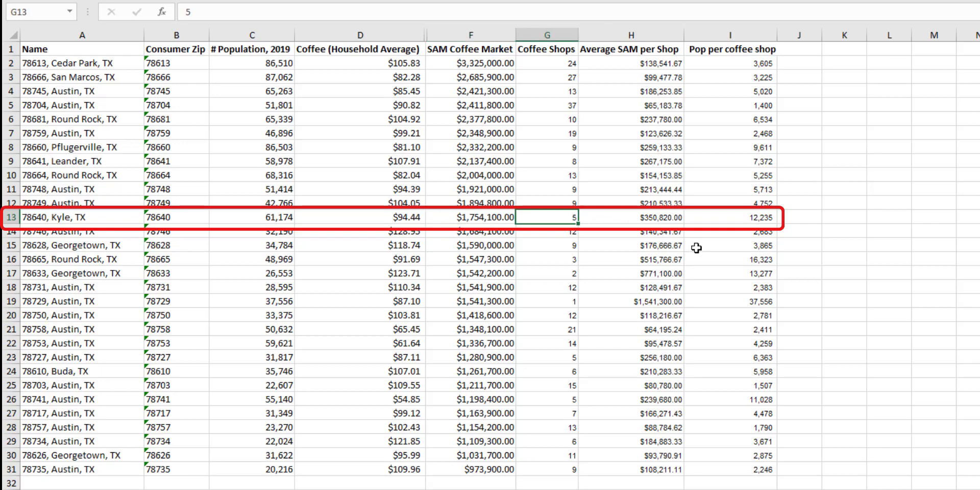
left_click(673, 220)
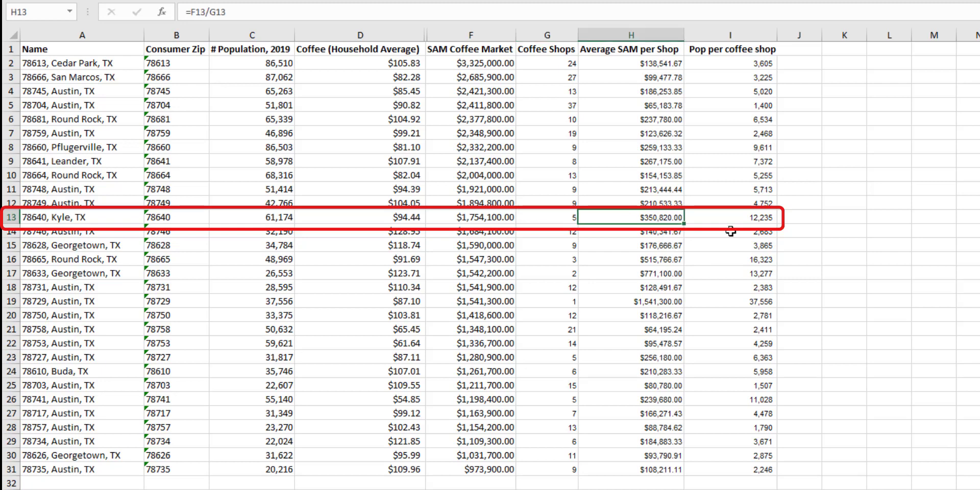
left_click(748, 220)
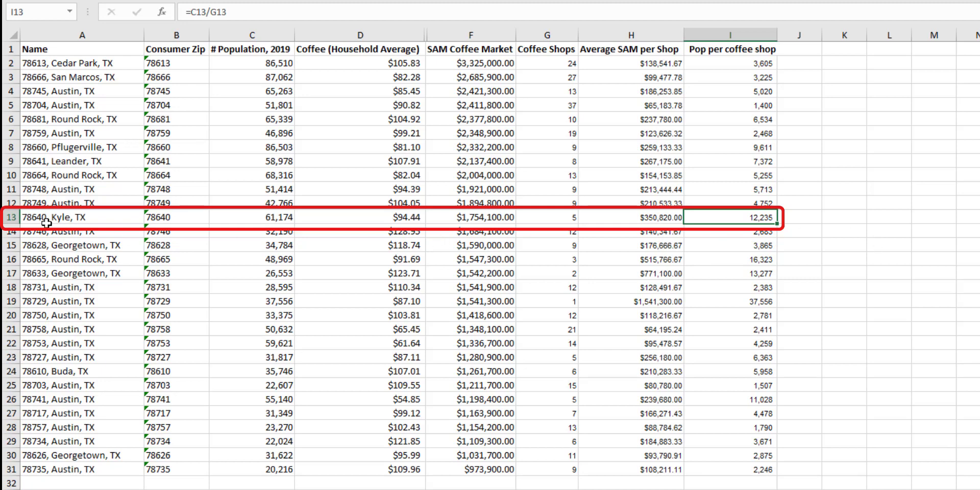
left_click_drag(46, 222, 732, 220)
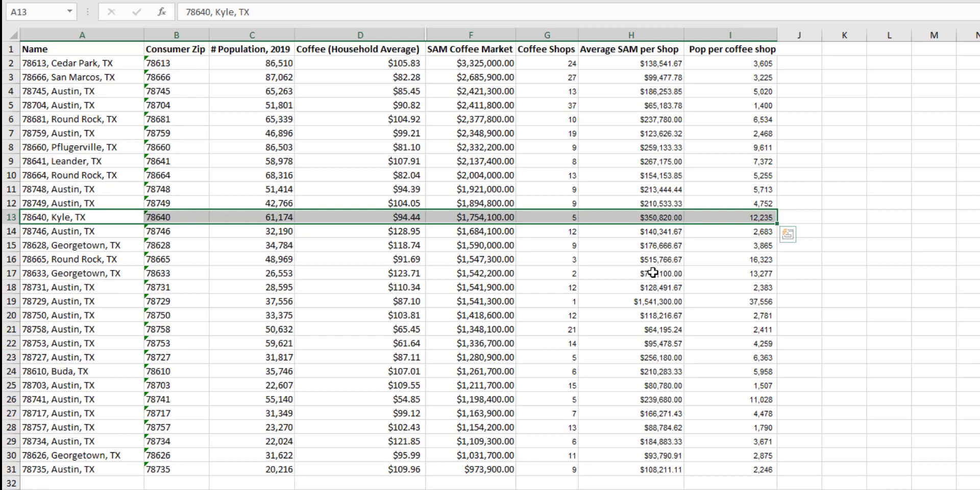
Examine the 78729, Austin row, checking its coffee market, population, coffee shop count and average SAM per shop.
left_click(11, 301)
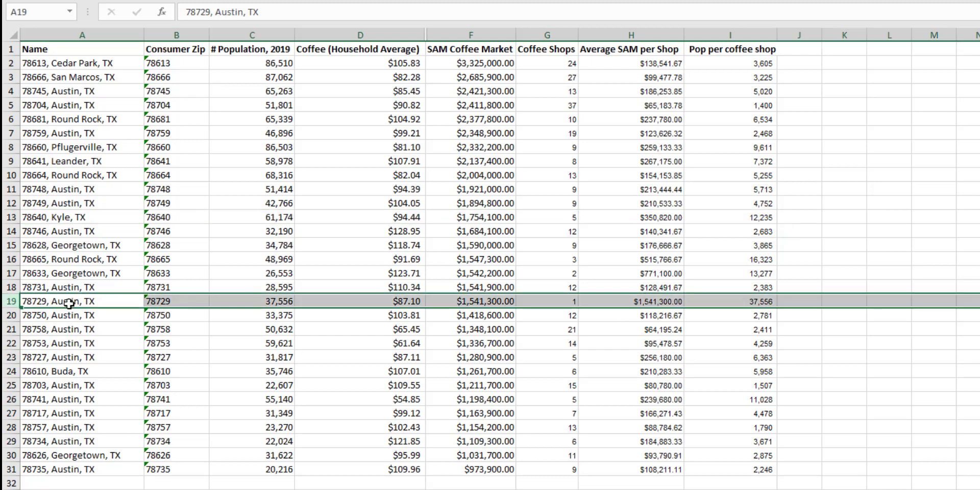
left_click(503, 302)
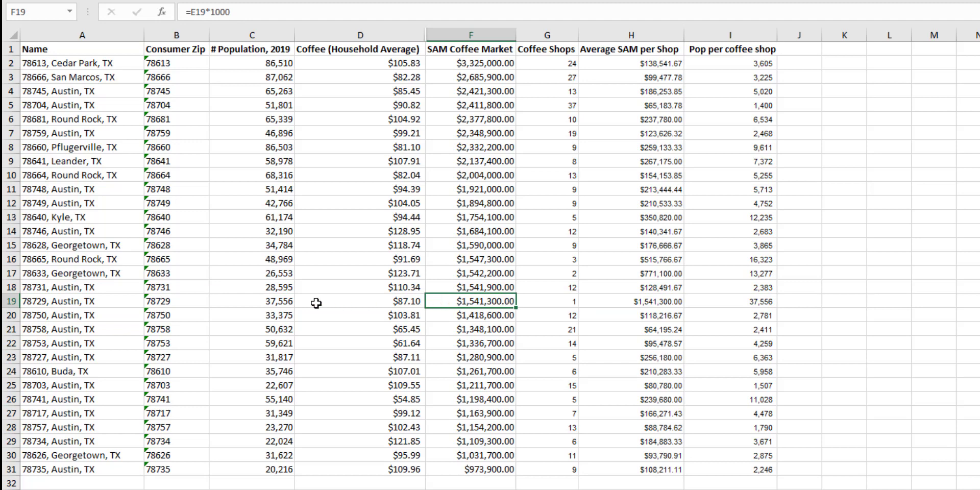
left_click(284, 302)
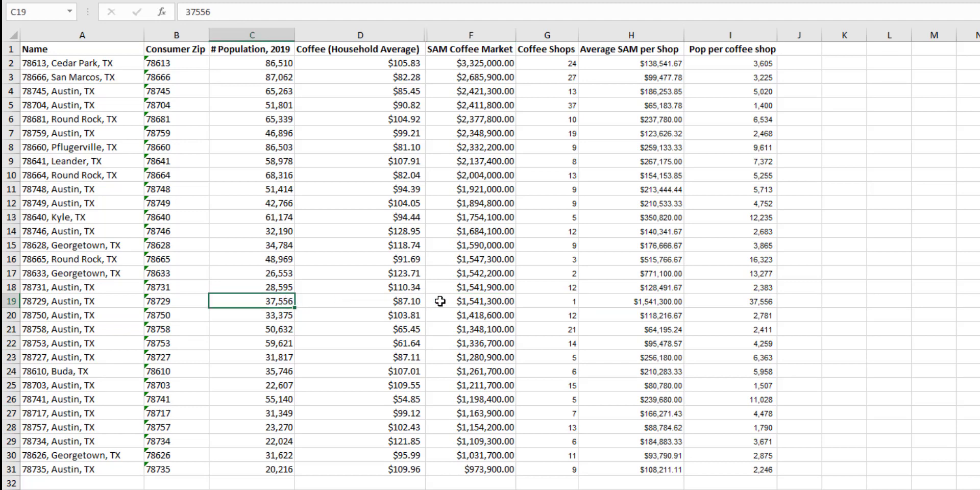
left_click(556, 301)
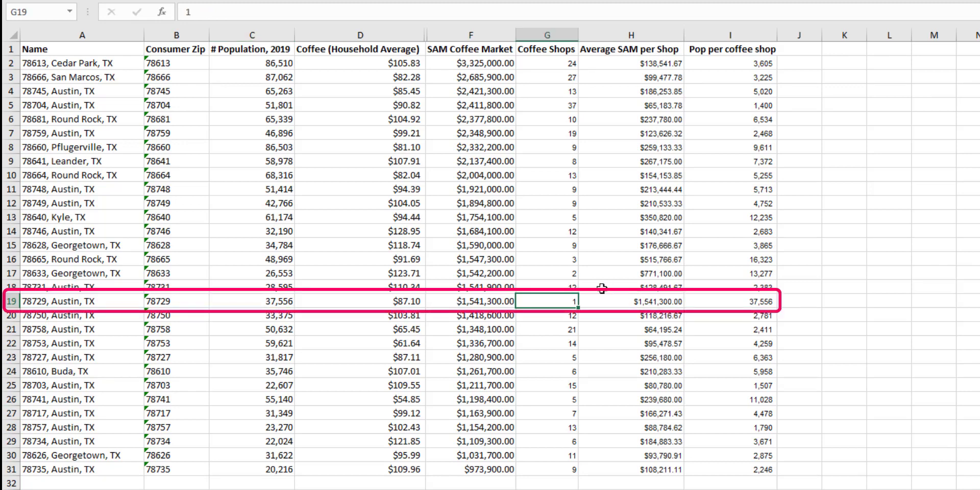
left_click(679, 303)
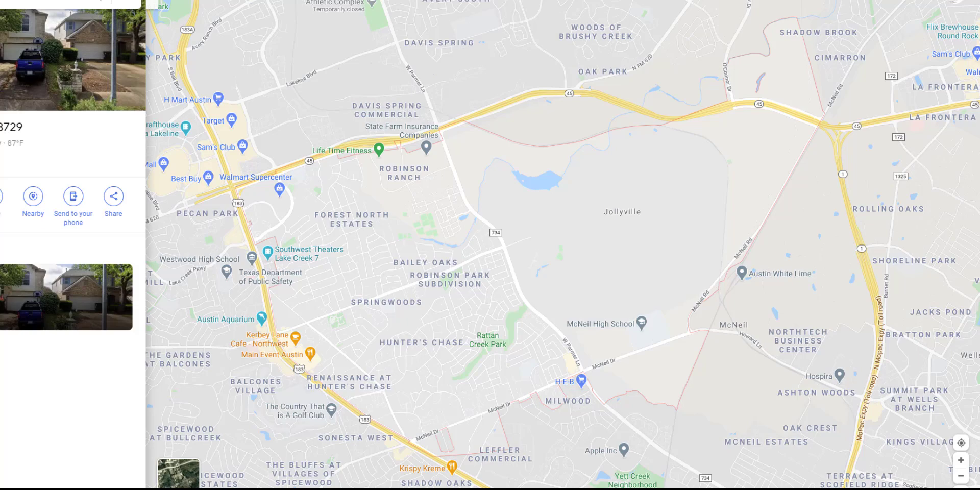
Switch from the 78729 map to the Yelp coffee results for Austin, TX 78729 and inspect map results 16 and 22.
key("ctrl+Tab")
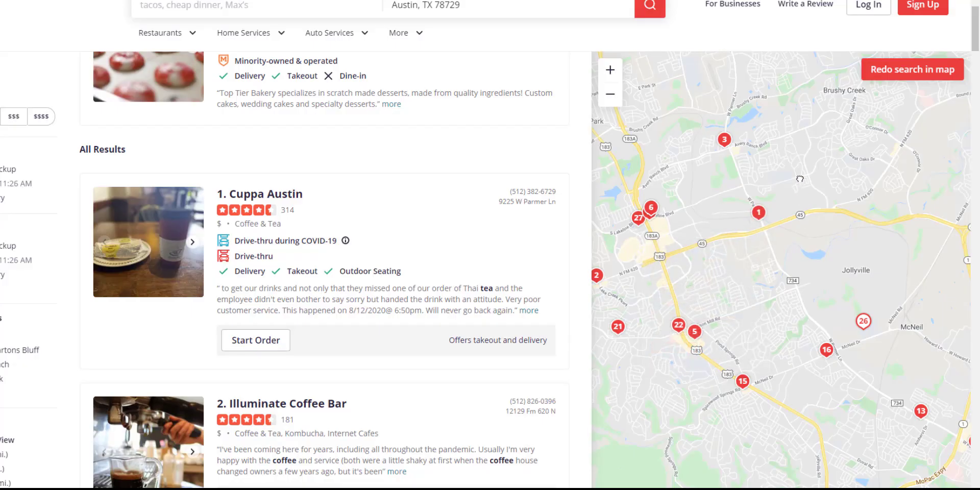
left_click_drag(800, 181, 789, 140)
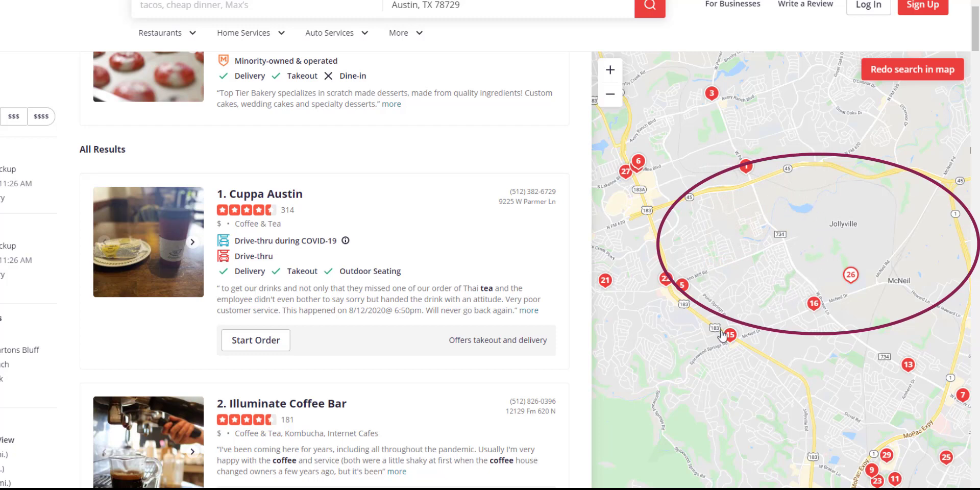
mouse_move(821, 311)
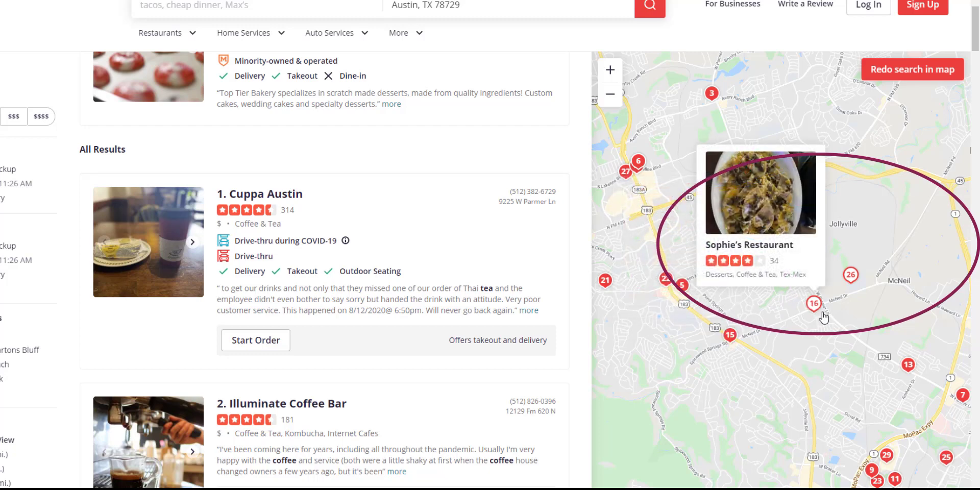
mouse_move(667, 289)
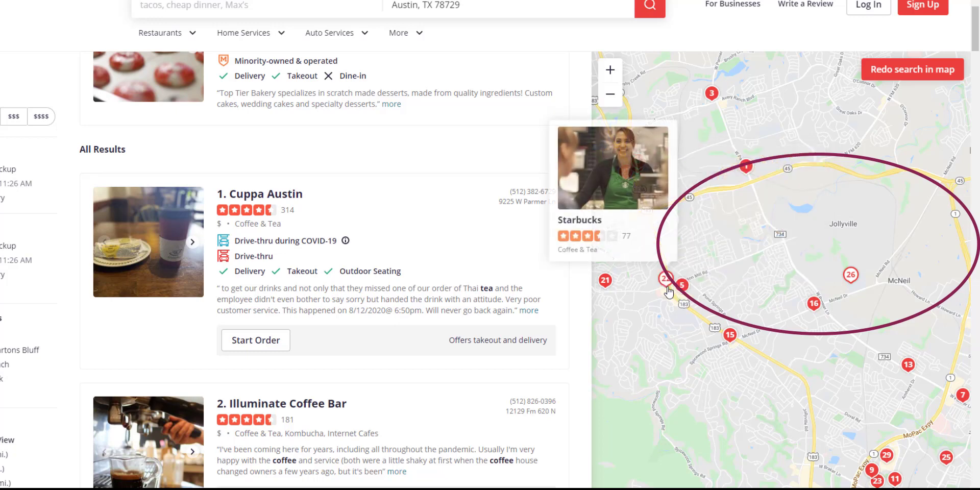